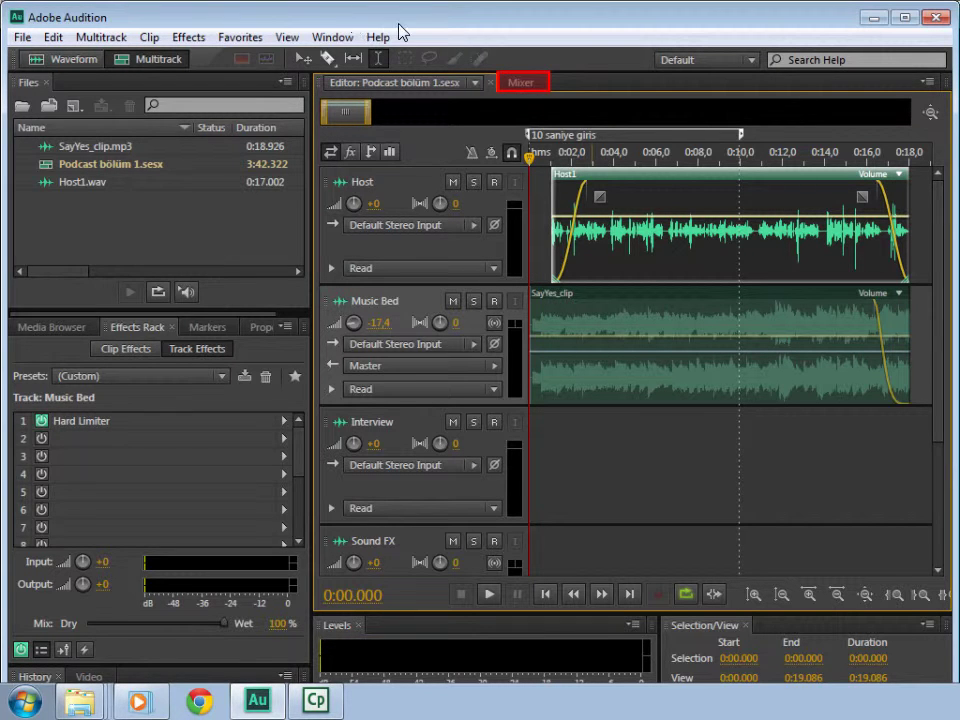
# Show the Mixer for the podcast session and collapse its EQ and effects sections
pyautogui.click(518, 87)
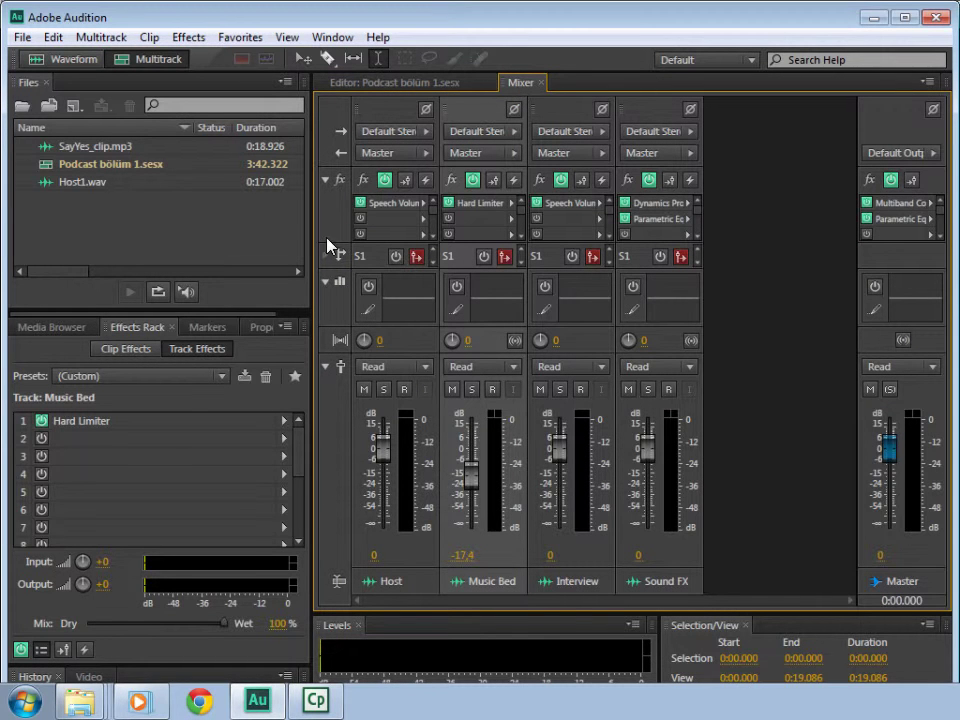
pyautogui.click(325, 283)
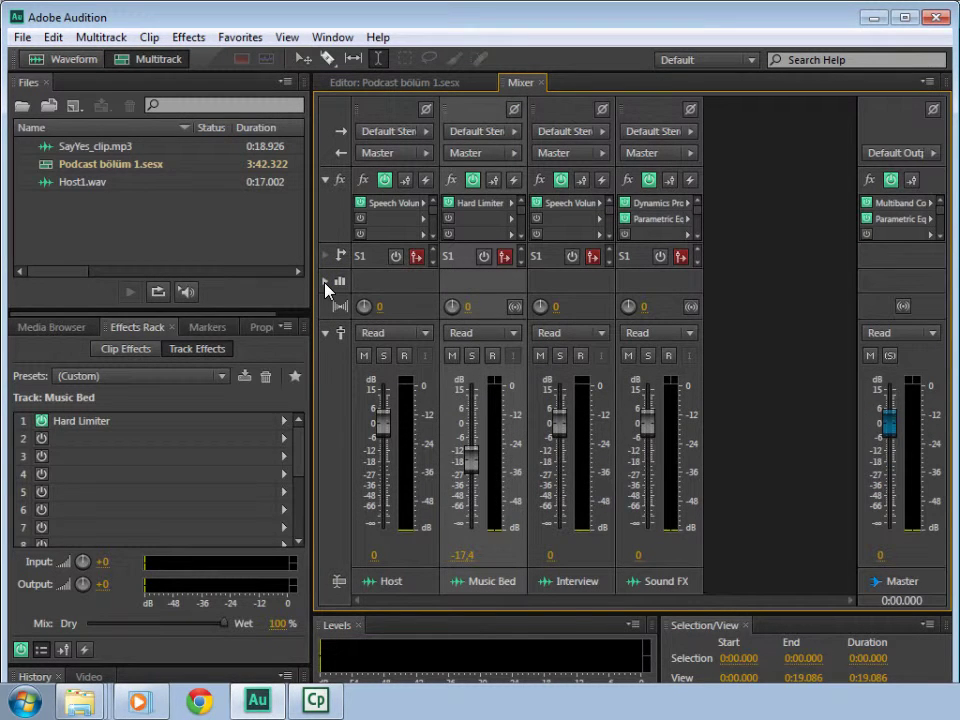
pyautogui.click(325, 180)
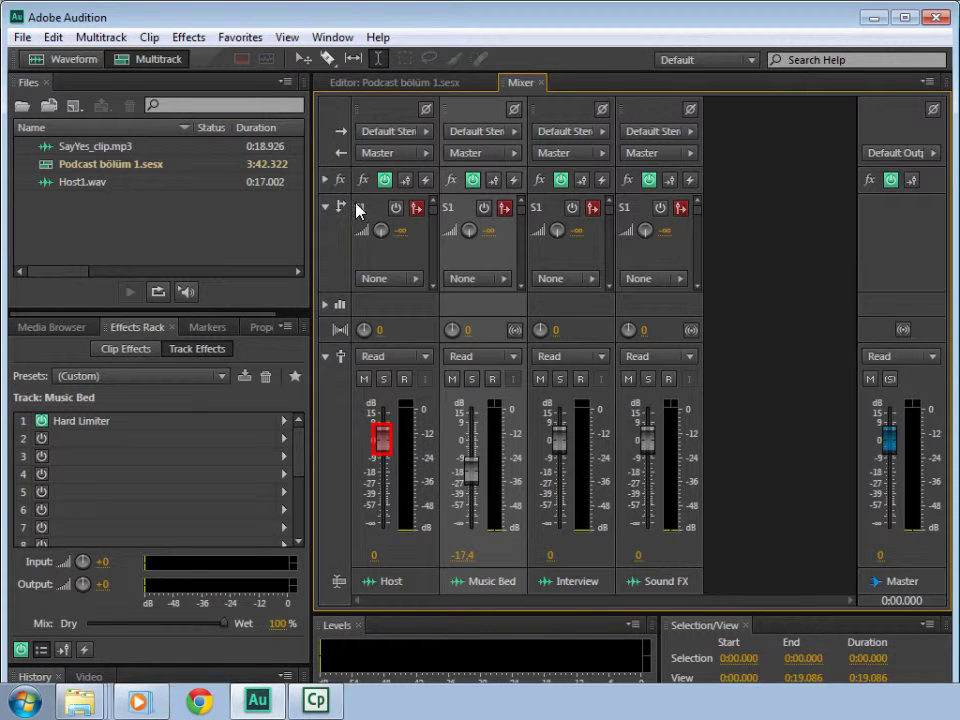
# Try different volume levels on the Host track's fader, including lowering it to about -11.8 dB
pyautogui.moveTo(381, 440); pyautogui.dragTo(390, 468)
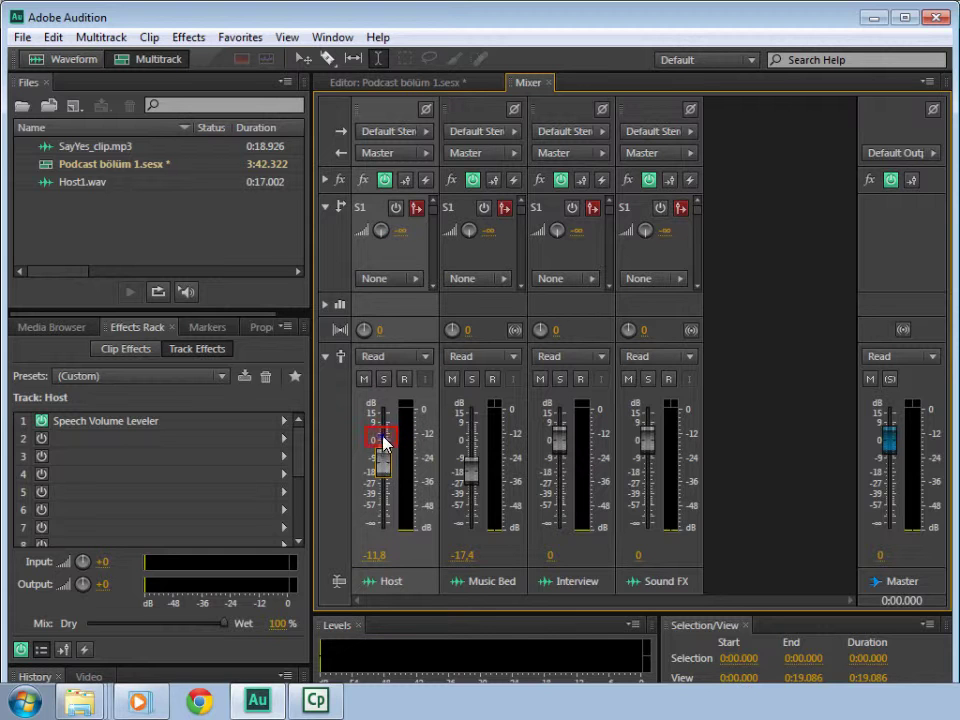
pyautogui.moveTo(384, 444); pyautogui.dragTo(382, 424)
pyautogui.click(383, 556)
pyautogui.moveTo(385, 557); pyautogui.dragTo(370, 568)
pyautogui.click(370, 568)
pyautogui.press('Return')
# Reset the Host track's volume to 0 dB and try out its pan control
pyautogui.click(373, 563)
pyautogui.write('0')
pyautogui.press('Return')
pyautogui.moveTo(369, 328)
pyautogui.mouseDown()
pyautogui.moveTo(377, 327)
pyautogui.moveTo(354, 329)
pyautogui.moveTo(385, 331)
pyautogui.mouseUp()
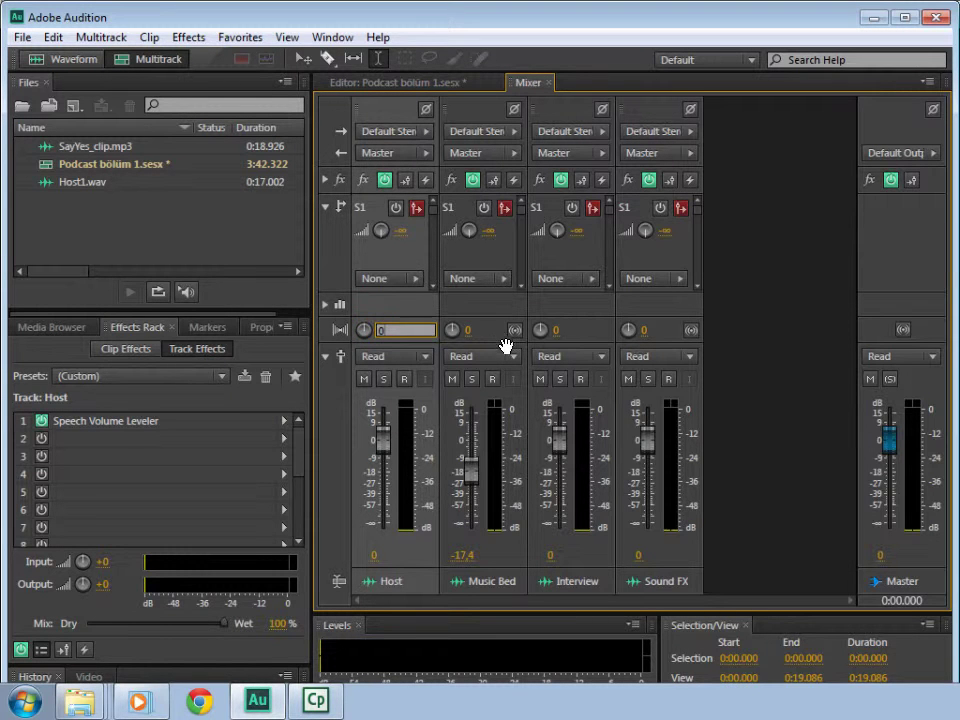
# Collapse the Mixer's sends section and compare the track controls in the Editor with those in the Mixer
pyautogui.click(325, 207)
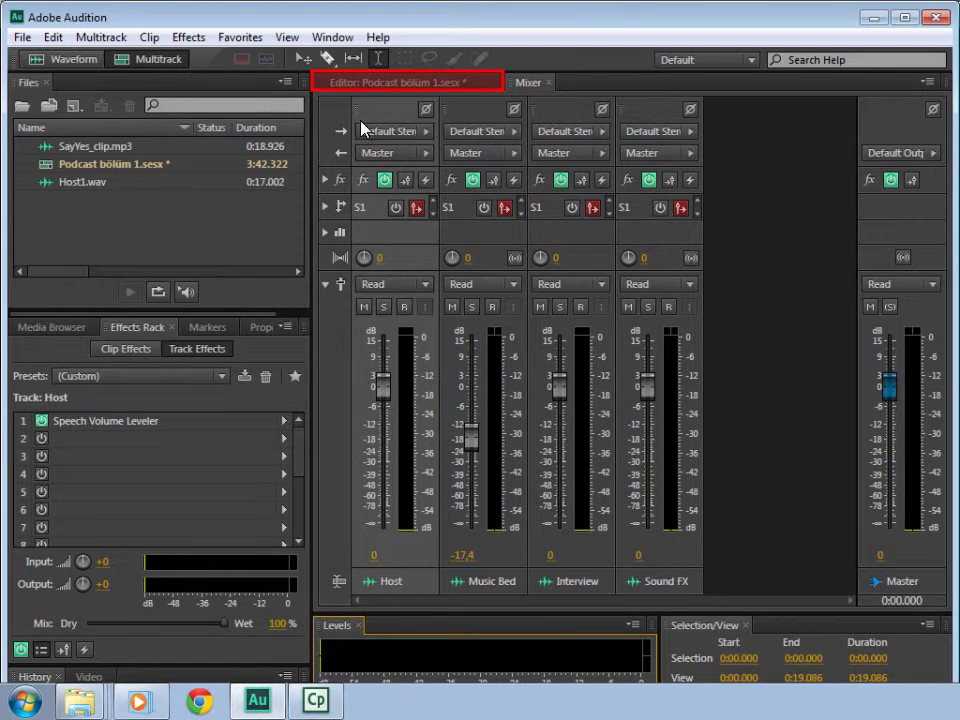
pyautogui.click(363, 86)
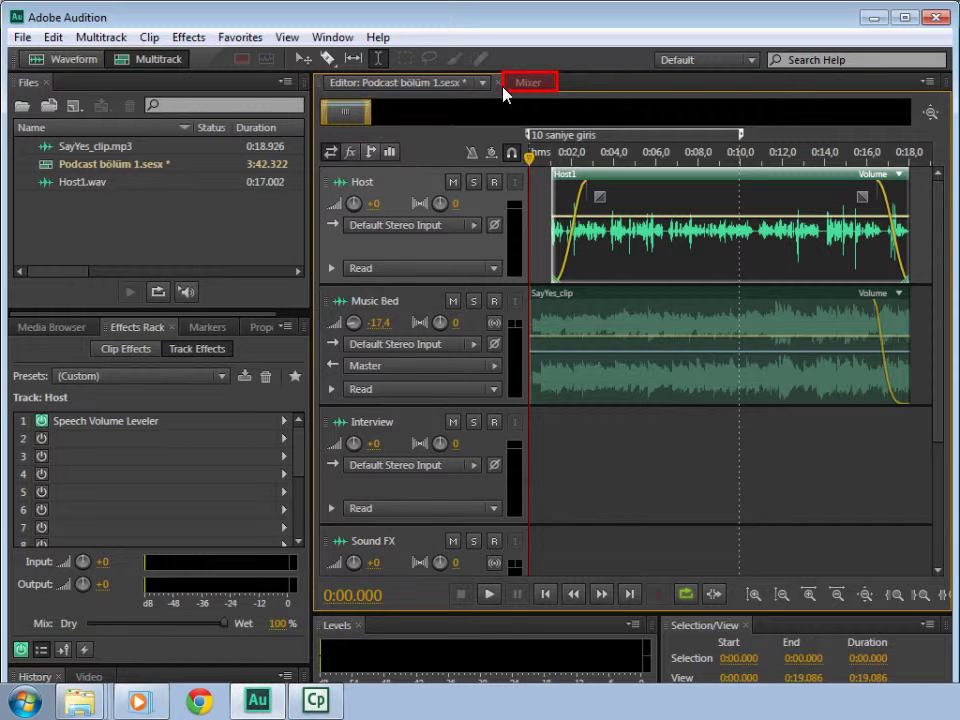
pyautogui.click(530, 89)
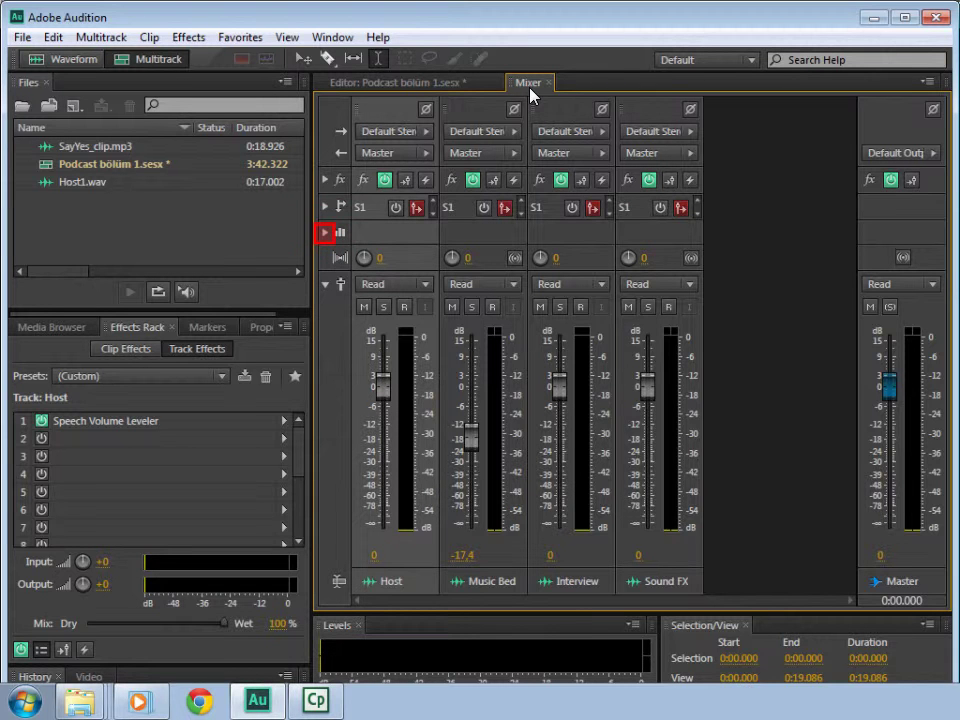
# Expand the EQ, sends and effects sections of the Mixer
pyautogui.click(325, 232)
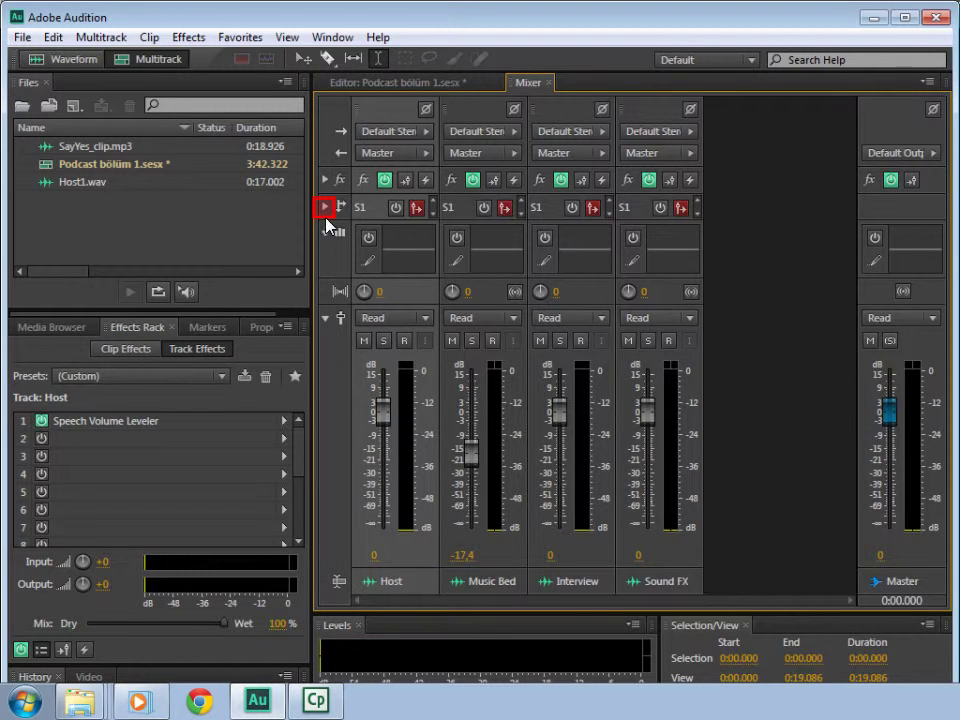
pyautogui.click(326, 207)
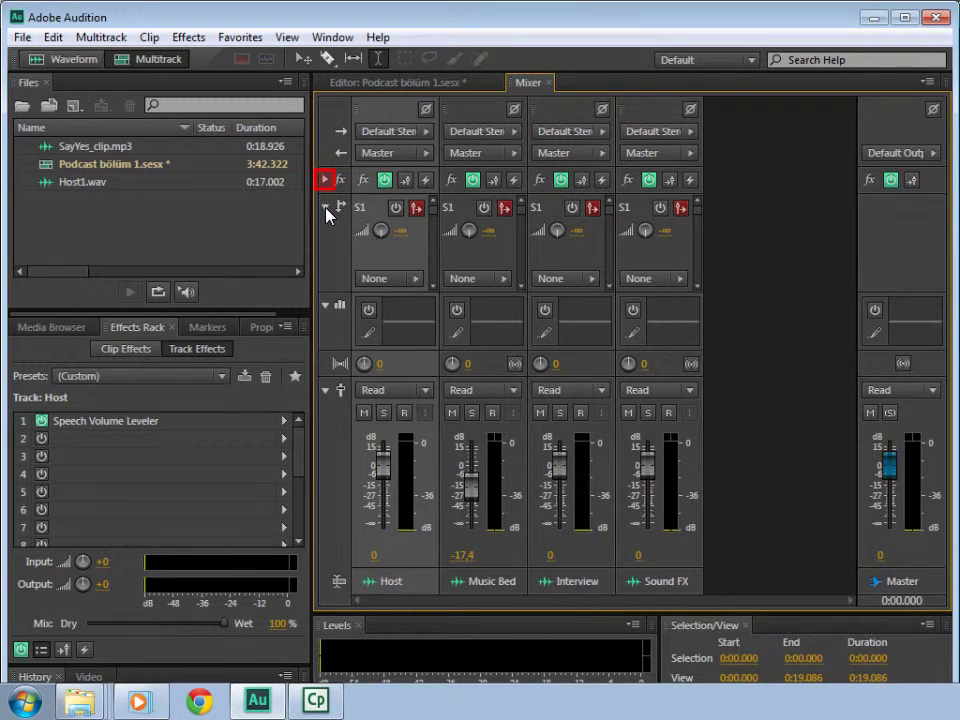
pyautogui.click(325, 180)
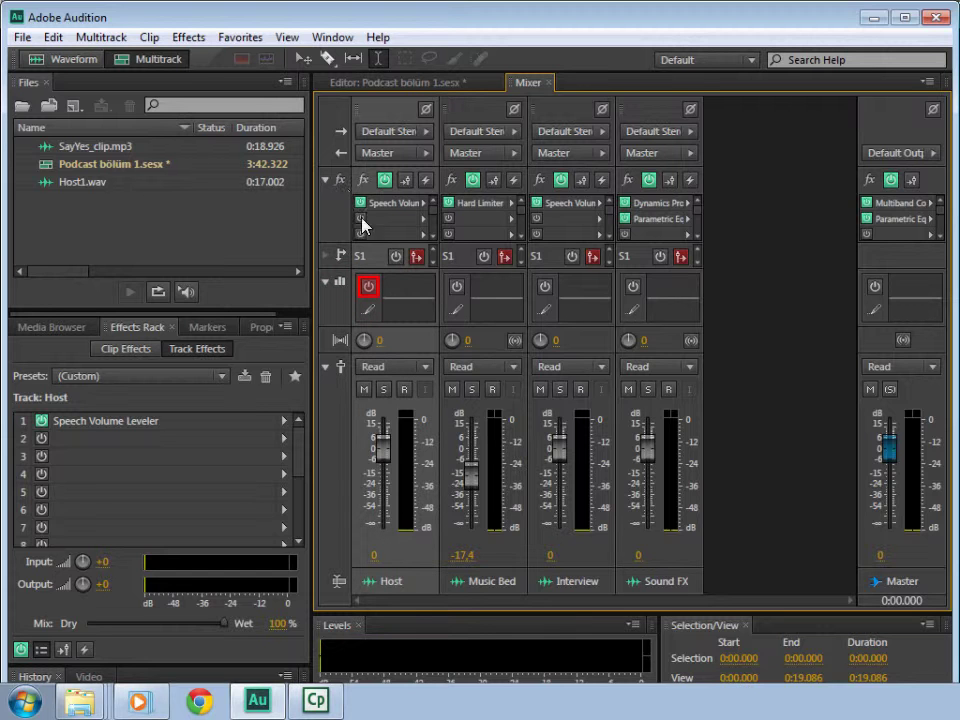
# Enable the Host track's EQ and apply the Heavy Guitar preset to it
pyautogui.click(369, 288)
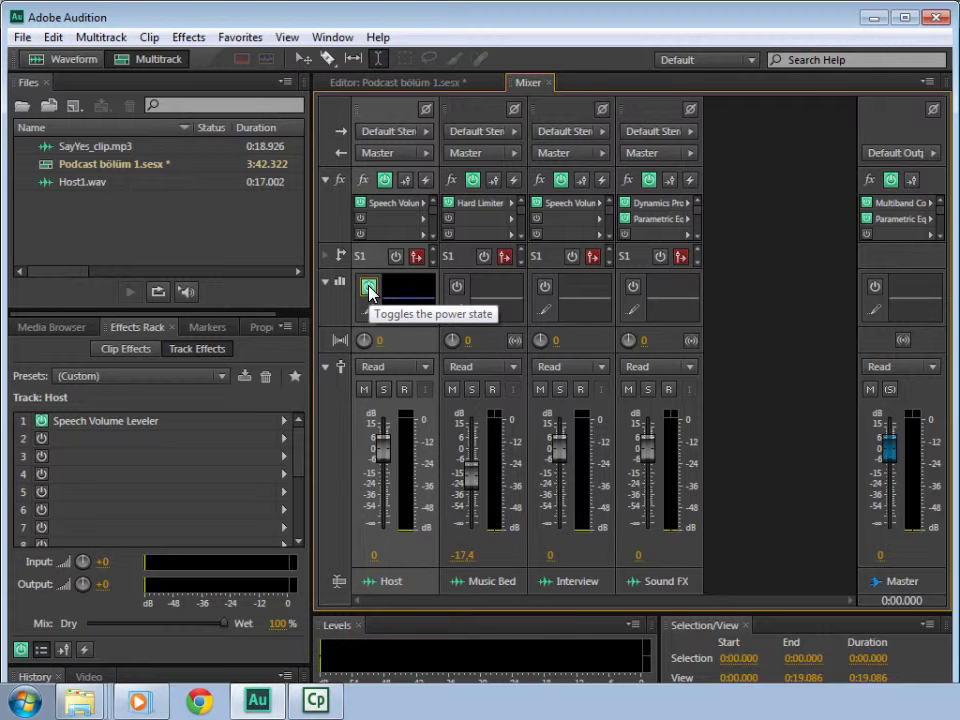
pyautogui.click(370, 313)
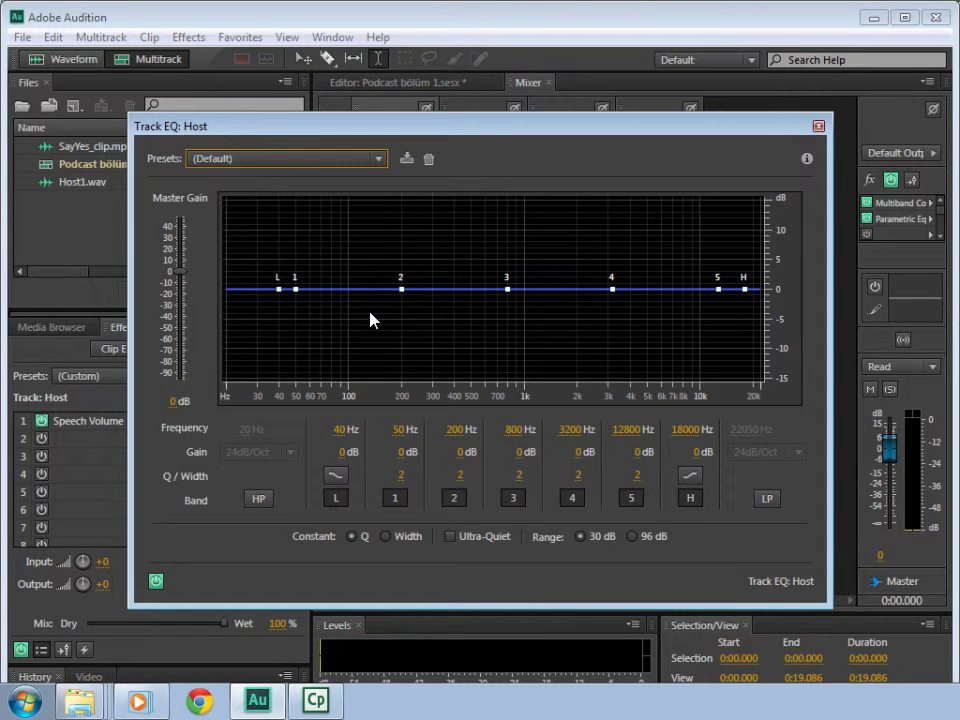
pyautogui.moveTo(407, 133); pyautogui.dragTo(724, 171)
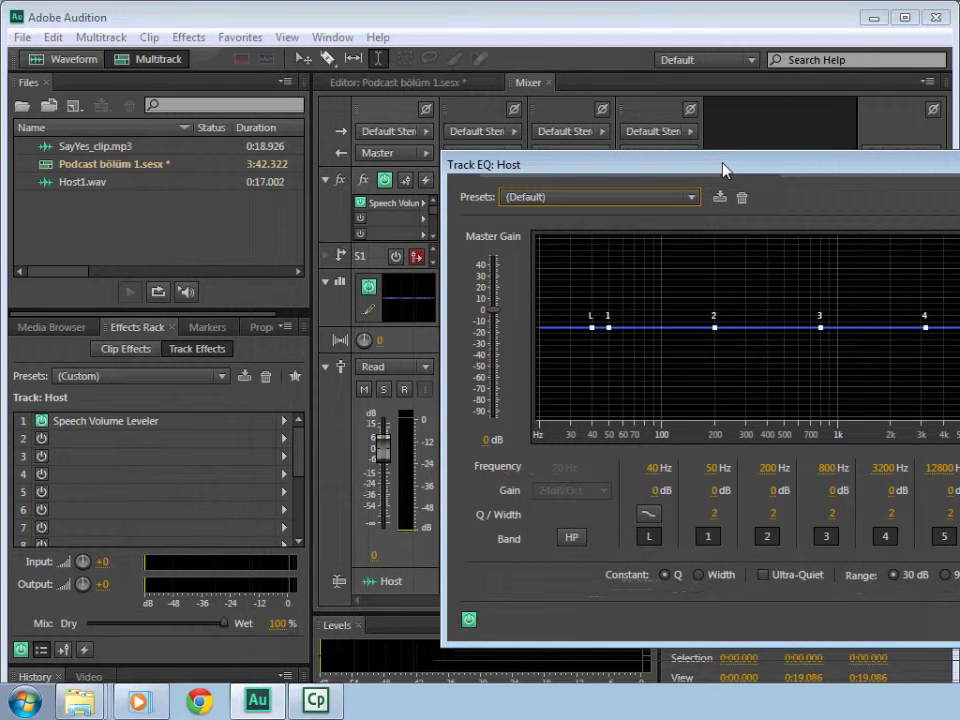
pyautogui.click(679, 197)
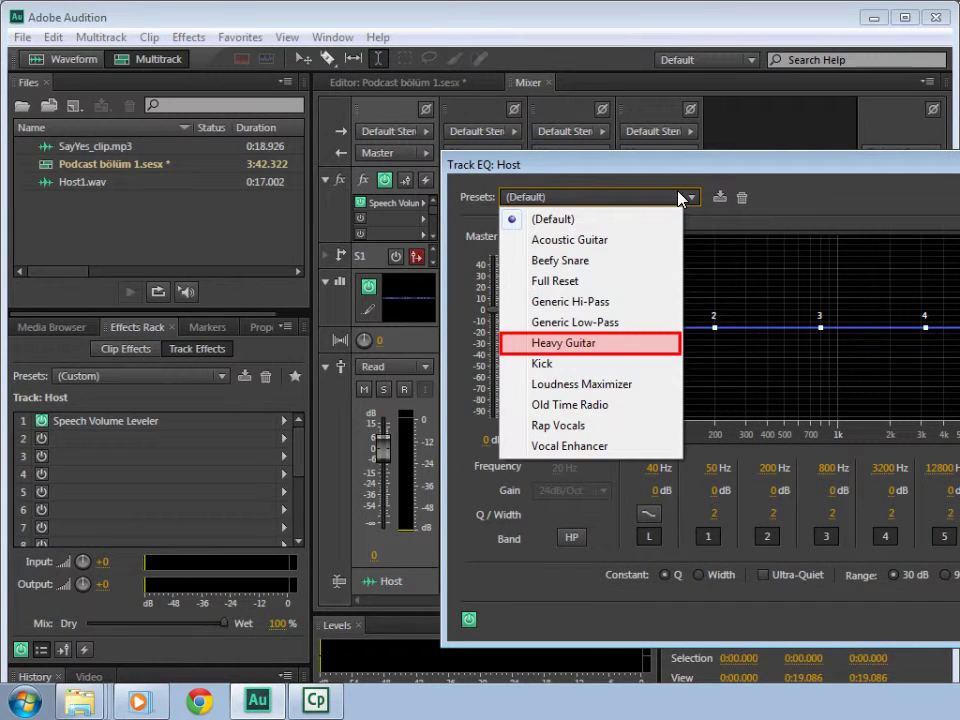
pyautogui.click(576, 343)
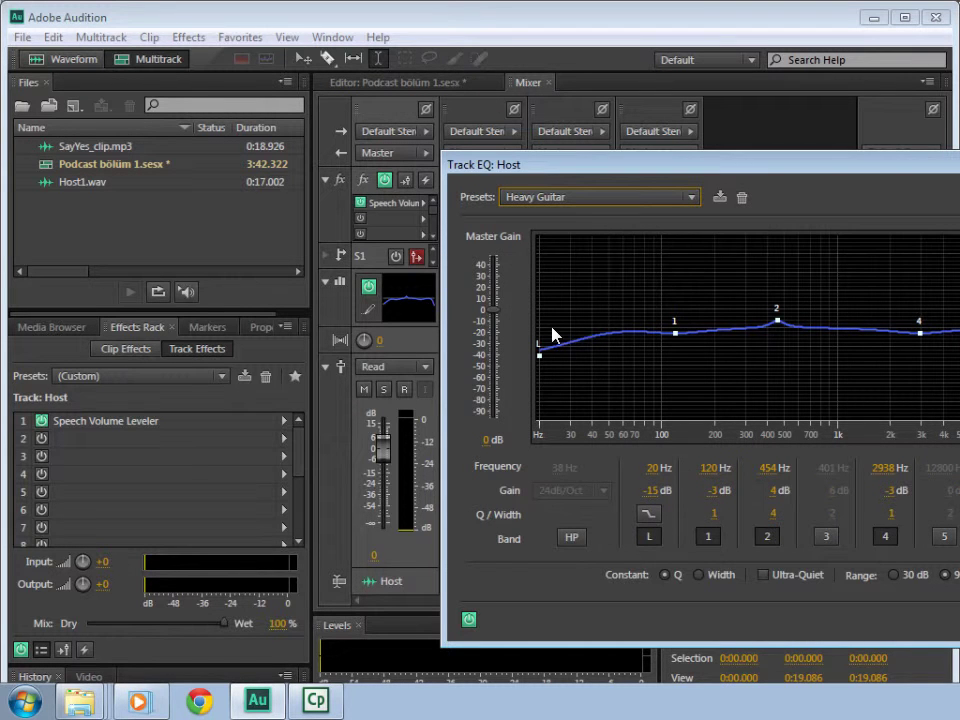
pyautogui.moveTo(527, 173); pyautogui.dragTo(320, 158)
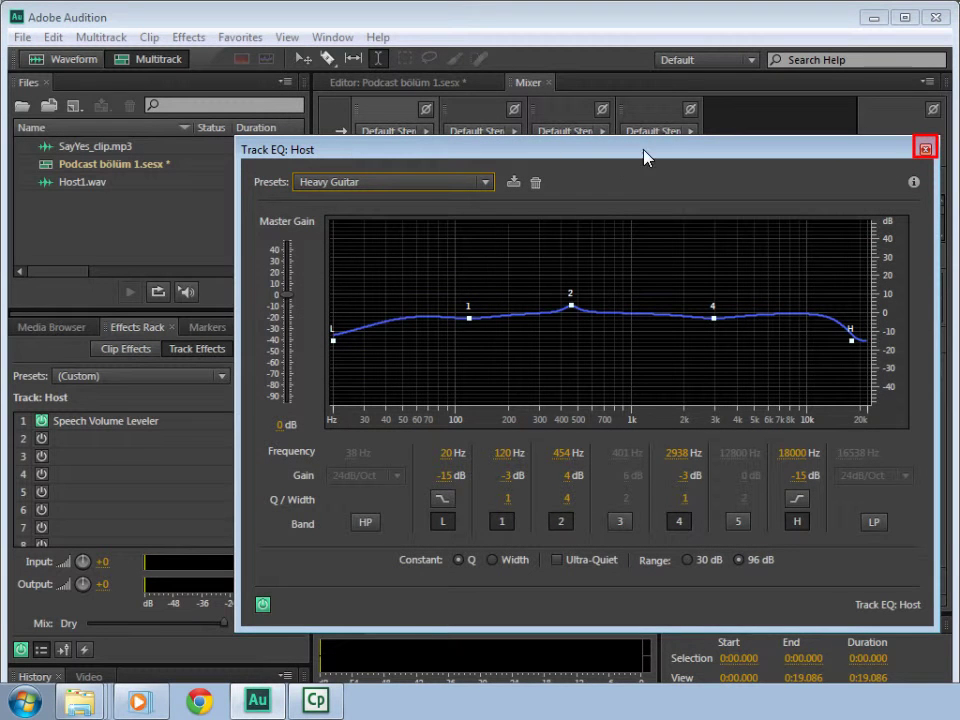
pyautogui.click(925, 149)
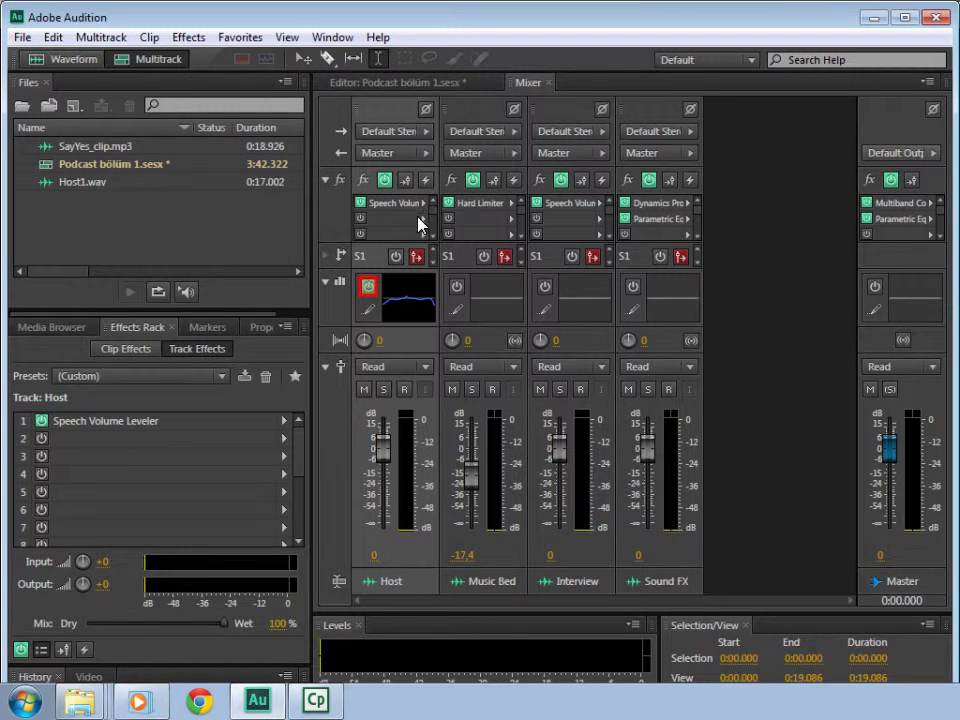
# Switch off the Host track's EQ and add Convolution Reverb to its second effect slot
pyautogui.click(372, 287)
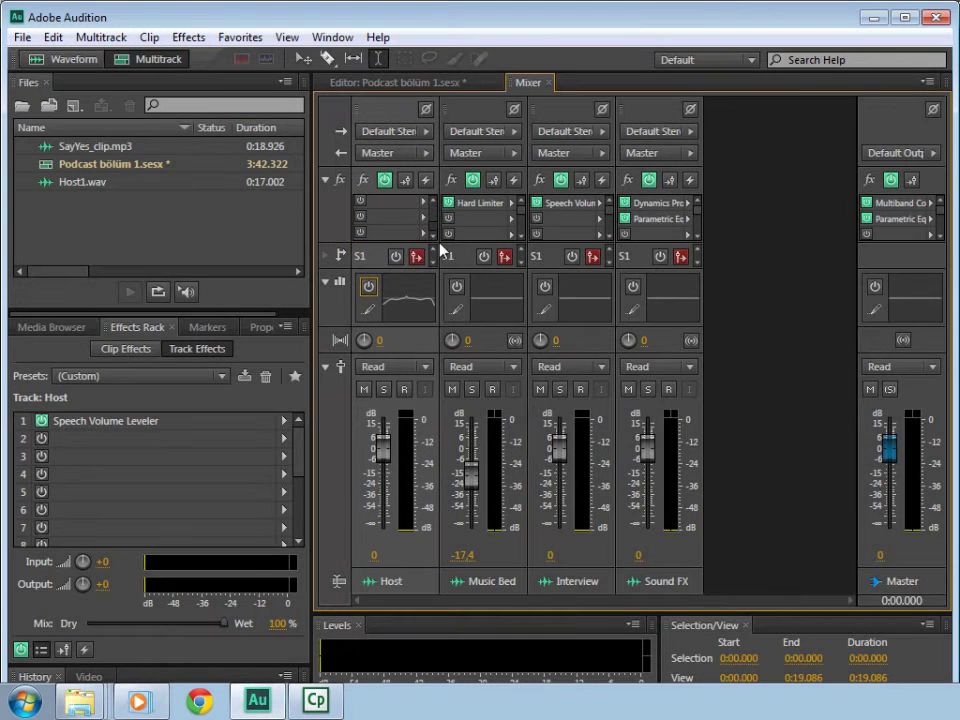
pyautogui.hotkey('ctrl', 'z')
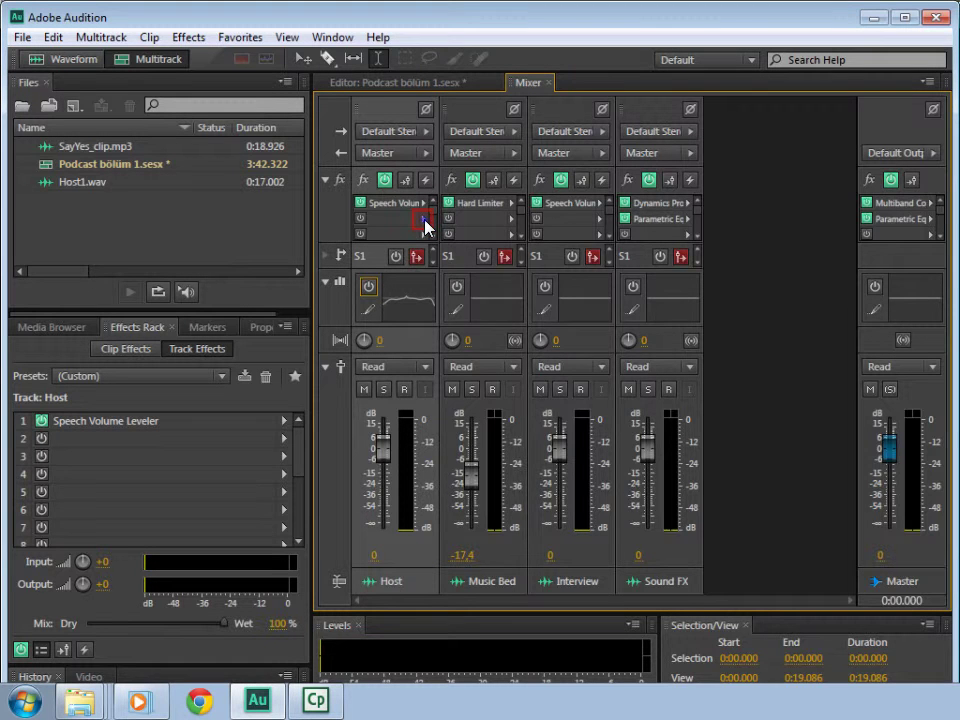
pyautogui.click(423, 218)
pyautogui.moveTo(478, 397)
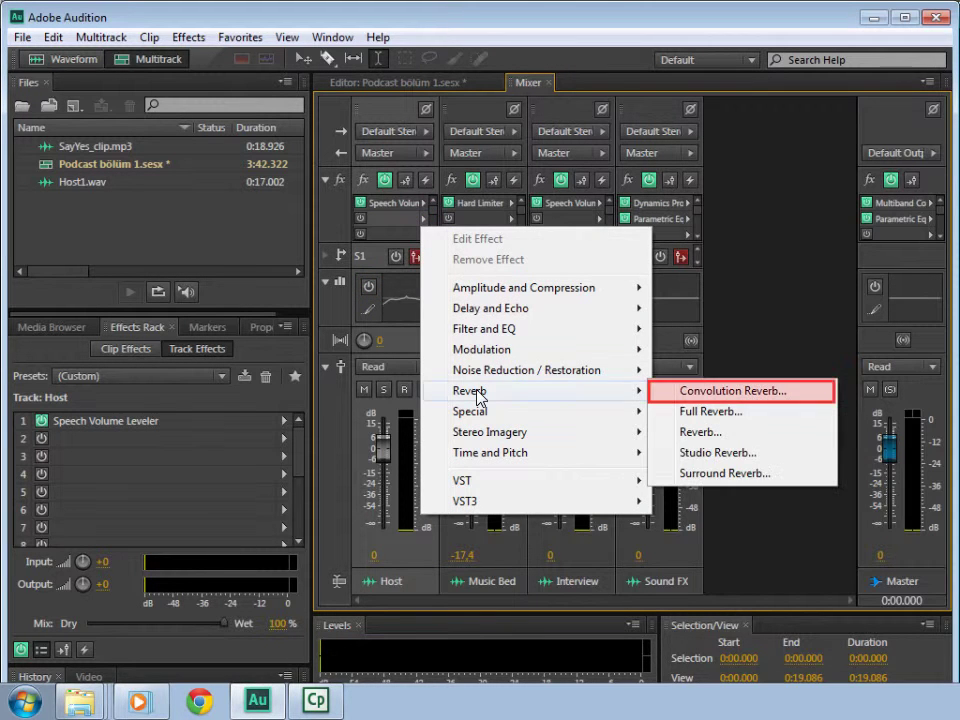
pyautogui.click(682, 391)
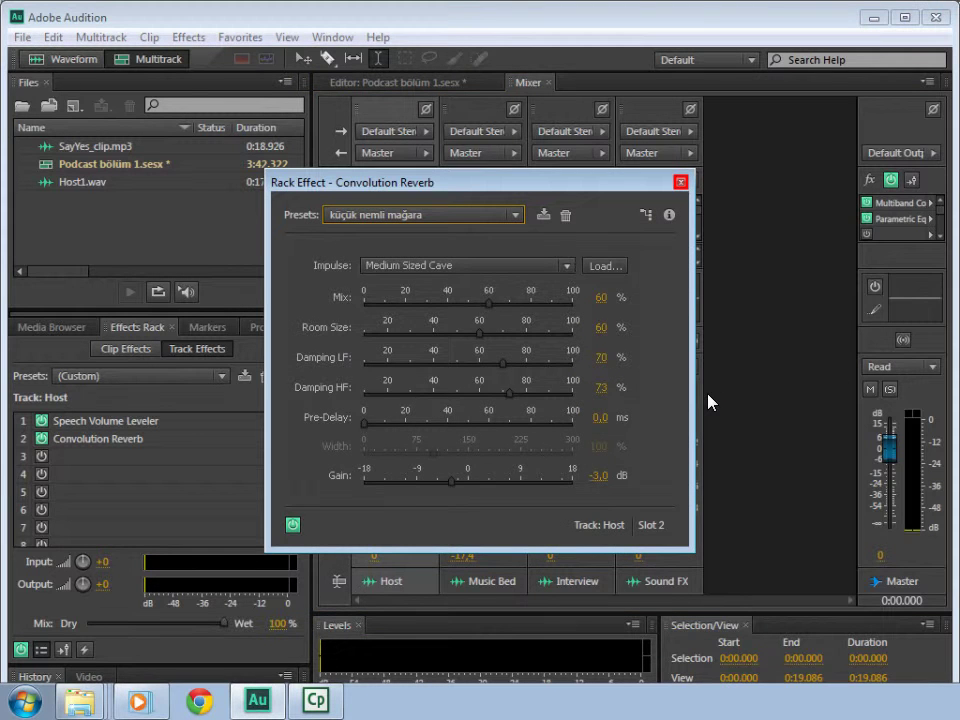
pyautogui.click(680, 182)
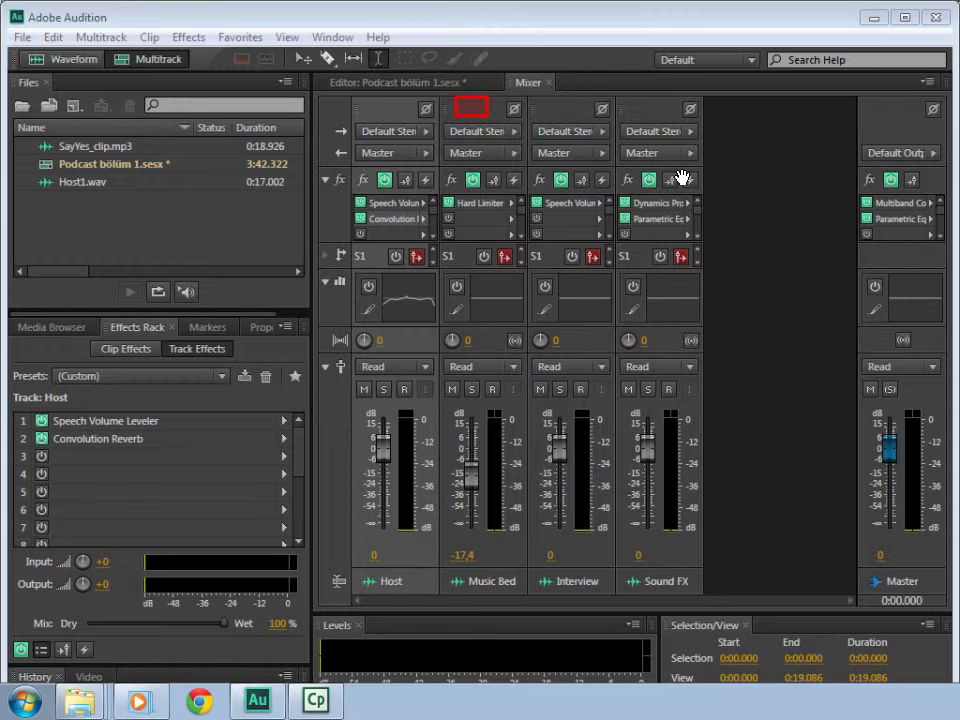
# Compare the effects racks of the Music Bed and Host tracks, ending with the Host1 clip effects
pyautogui.click(472, 107)
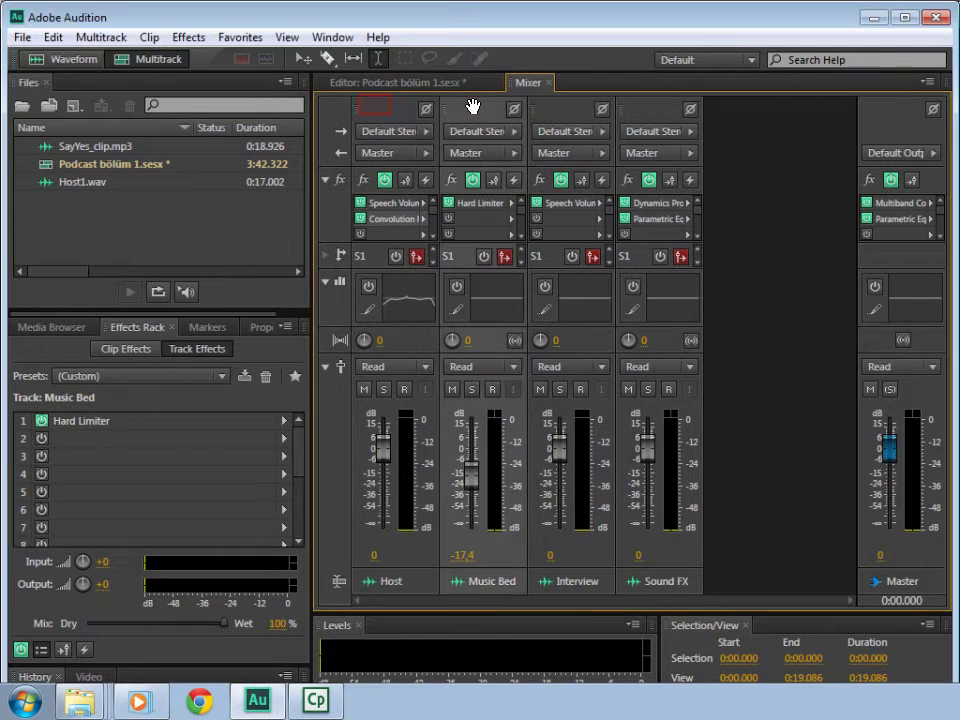
pyautogui.click(376, 106)
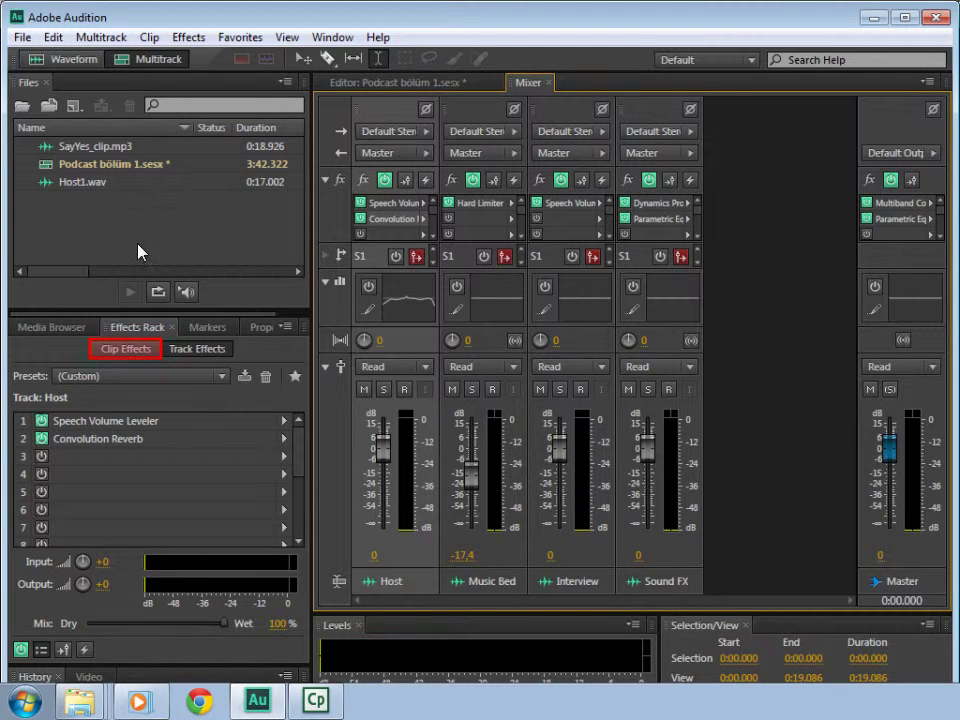
pyautogui.click(127, 347)
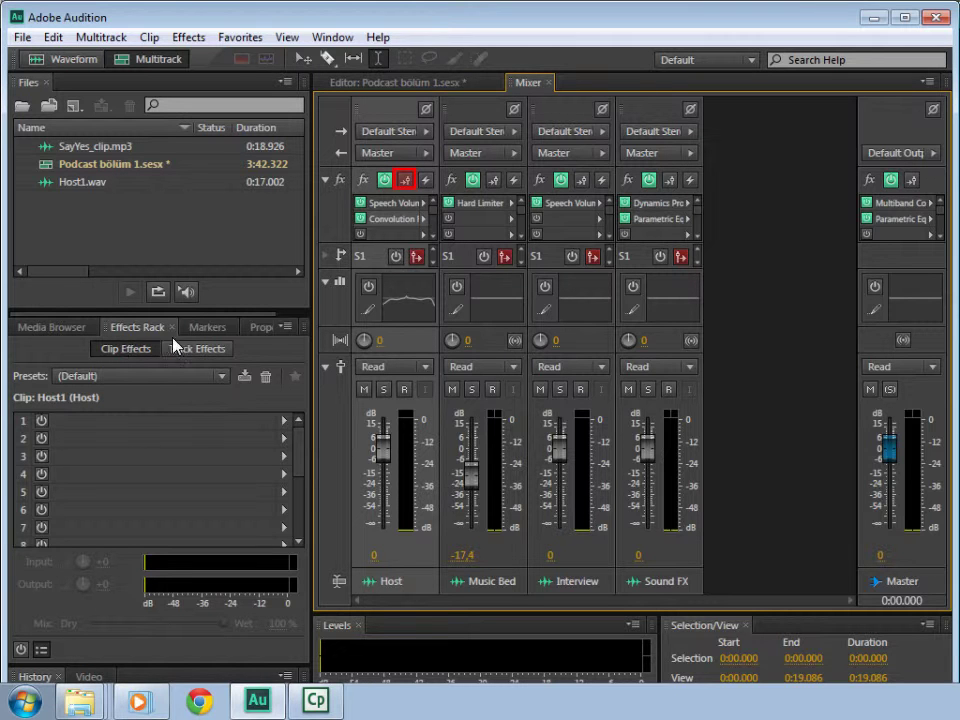
# Try the Host track's pre/post-fader effects switch and its Pre-render Track option
pyautogui.click(405, 181)
pyautogui.click(406, 182)
pyautogui.click(426, 180)
pyautogui.click(427, 181)
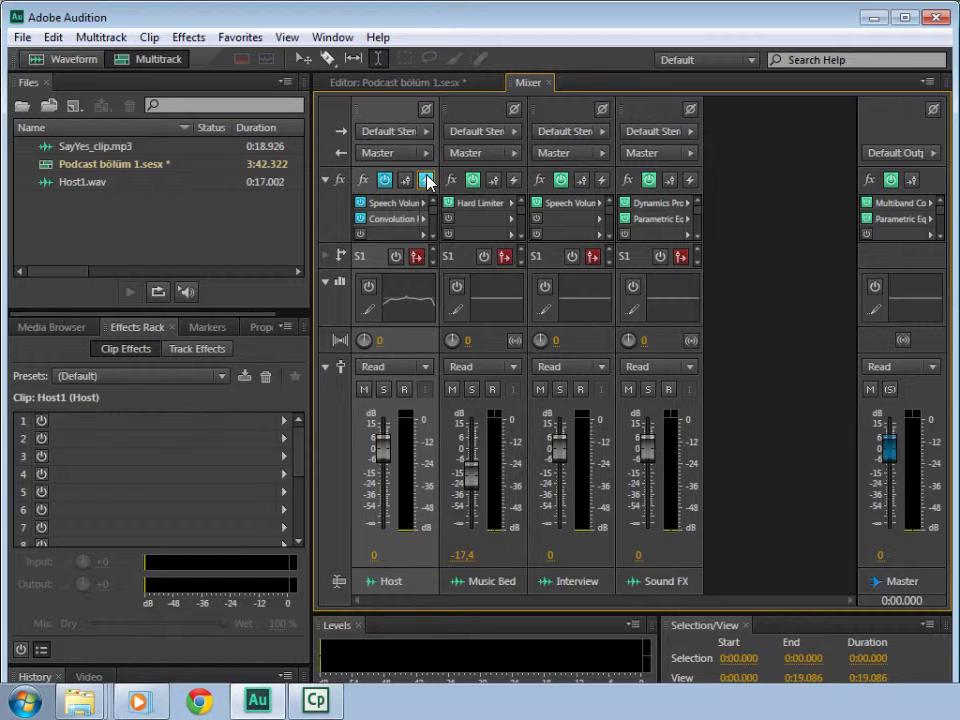
pyautogui.click(427, 180)
pyautogui.click(421, 186)
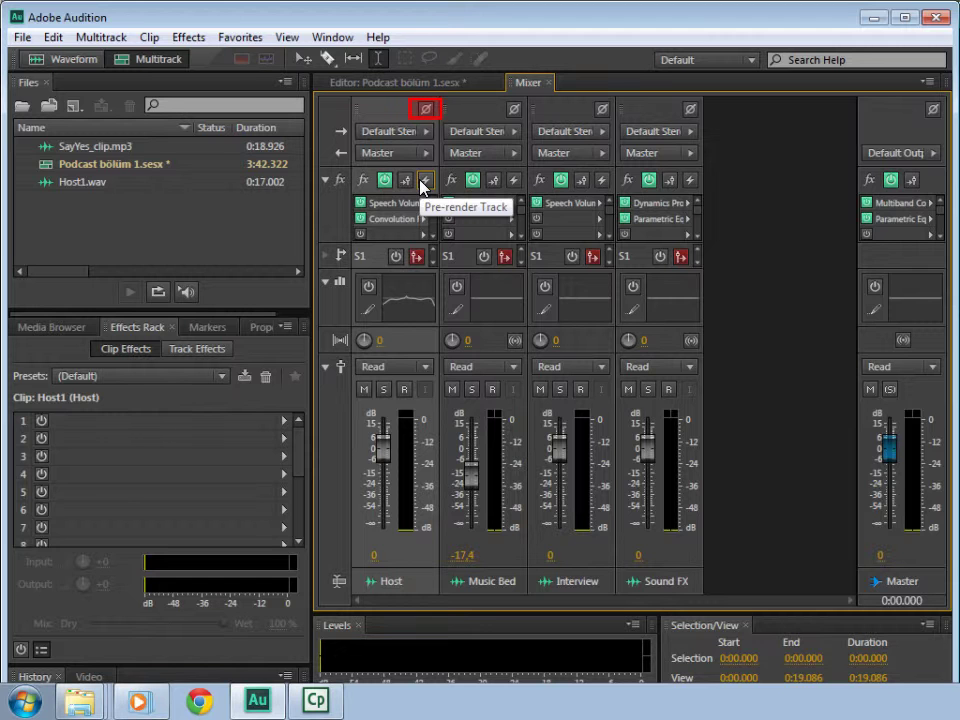
# Reverse the Host track's polarity in the Mixer and check the same setting in the Editor
pyautogui.click(426, 109)
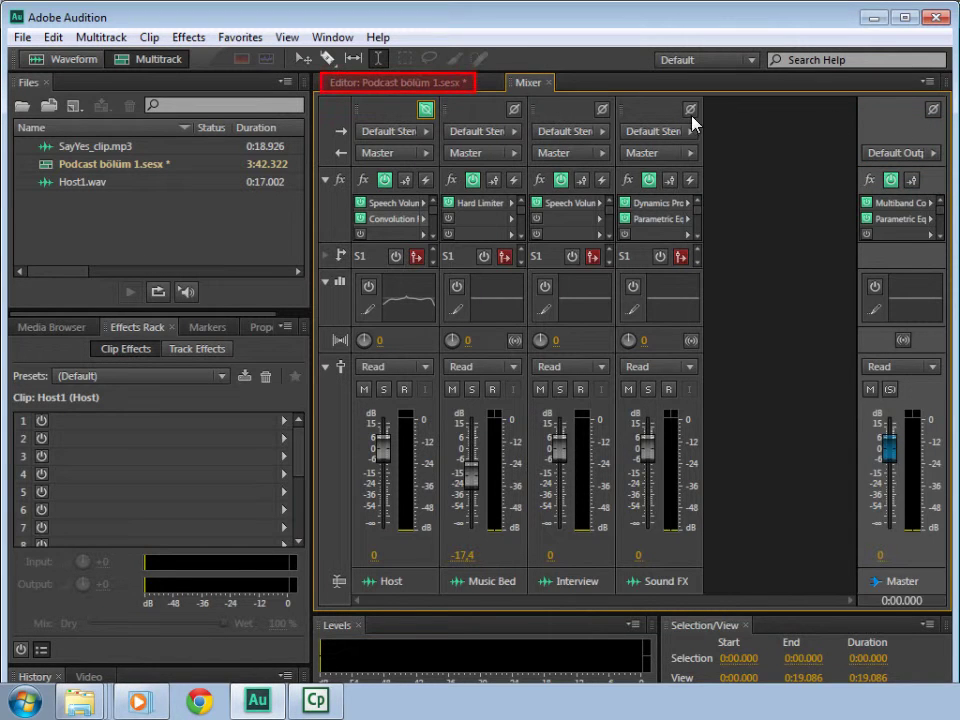
pyautogui.click(408, 88)
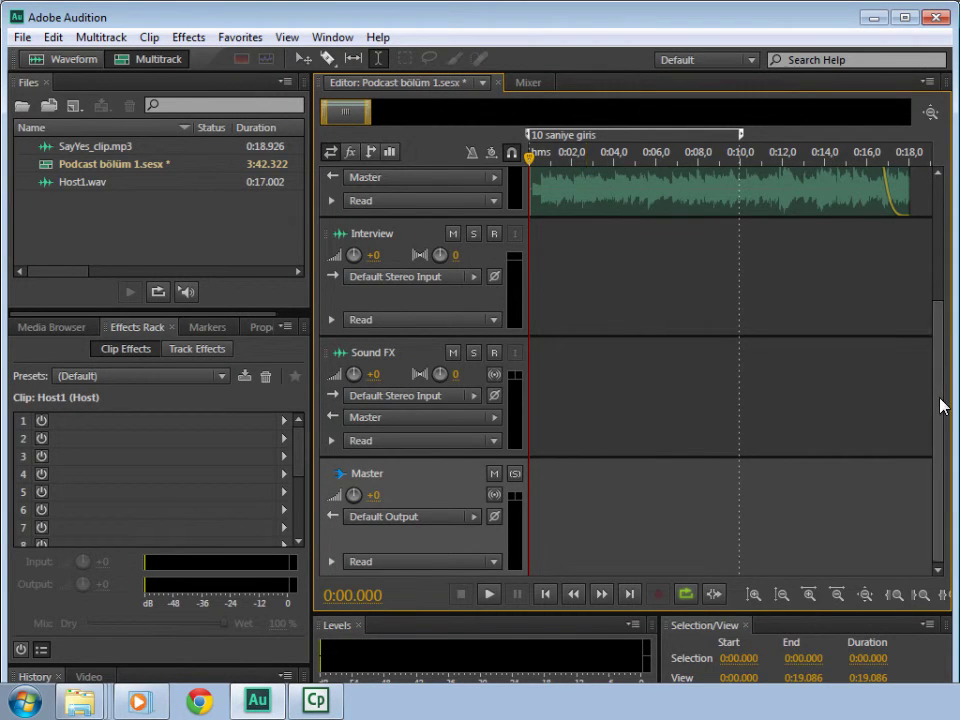
pyautogui.scroll(4, 940, 396)
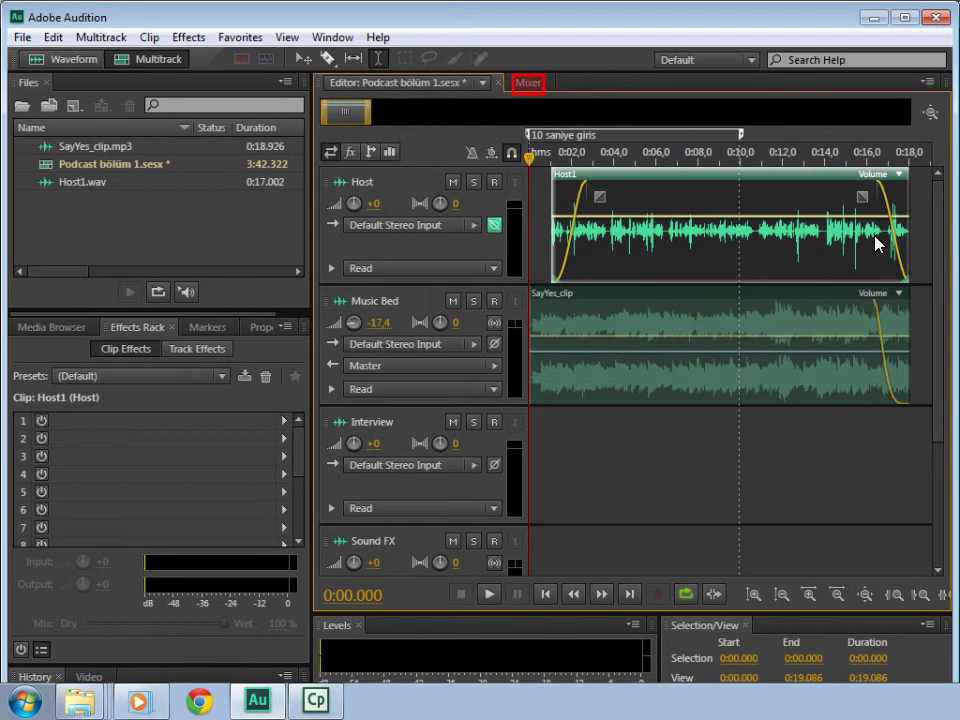
pyautogui.click(528, 83)
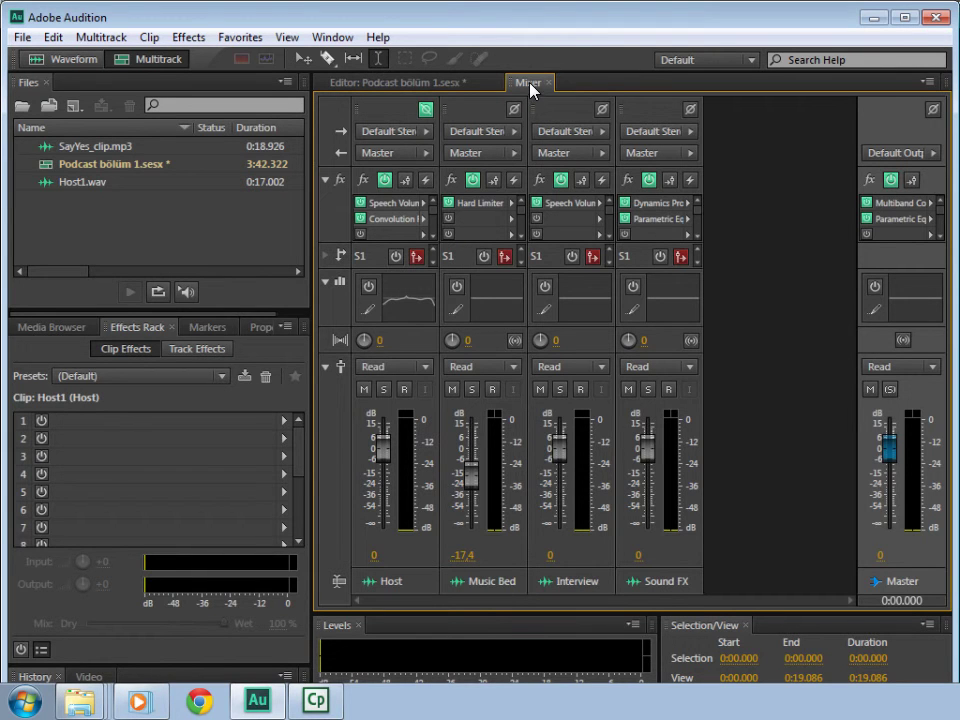
# Try docking the Mixer panel across the full width above the other panels, and return it beside the Editor
pyautogui.moveTo(530, 88); pyautogui.dragTo(244, 81)
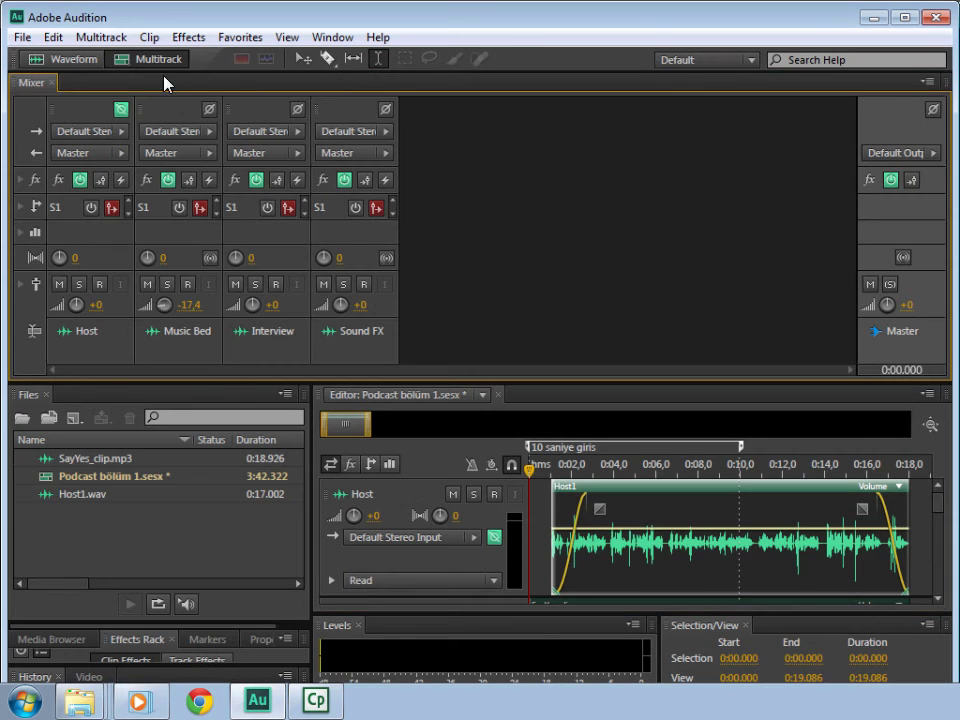
pyautogui.moveTo(39, 80); pyautogui.dragTo(467, 86)
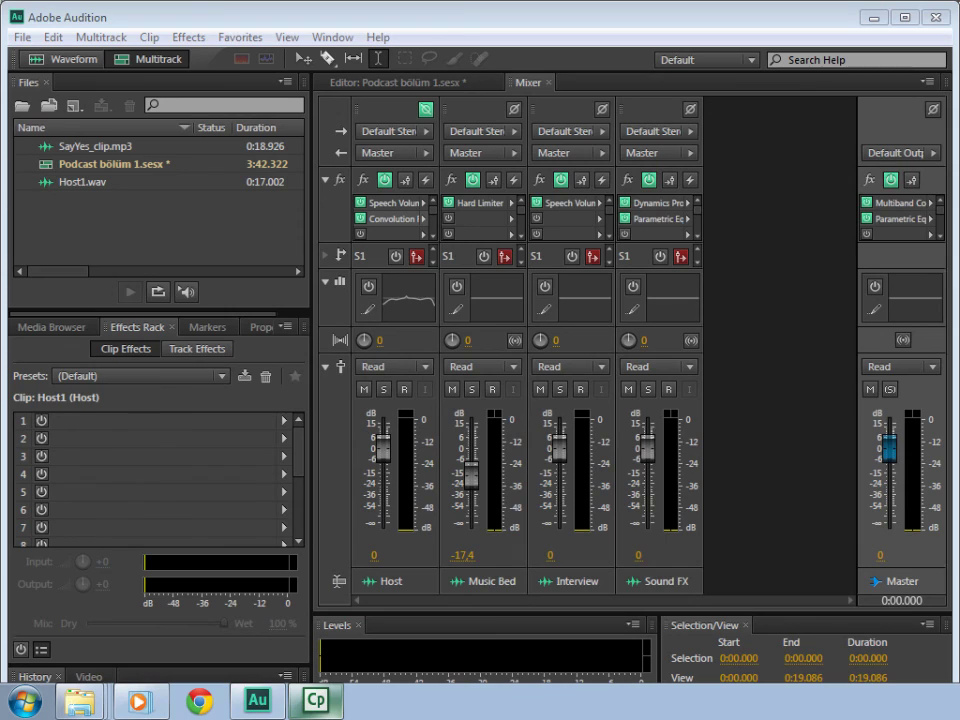